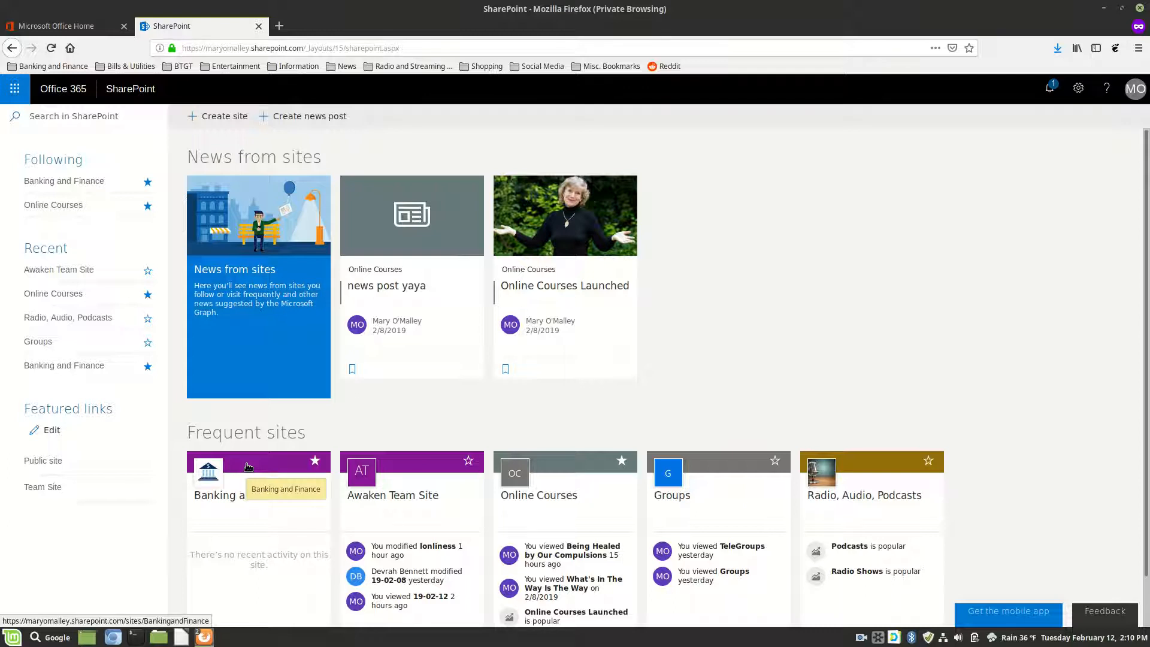
- Open the Banking and Finance site and check its PayPal, American Express and Bank of America vendor links, closing each linked page
{"action": "left_click", "coordinate": [247, 467]}
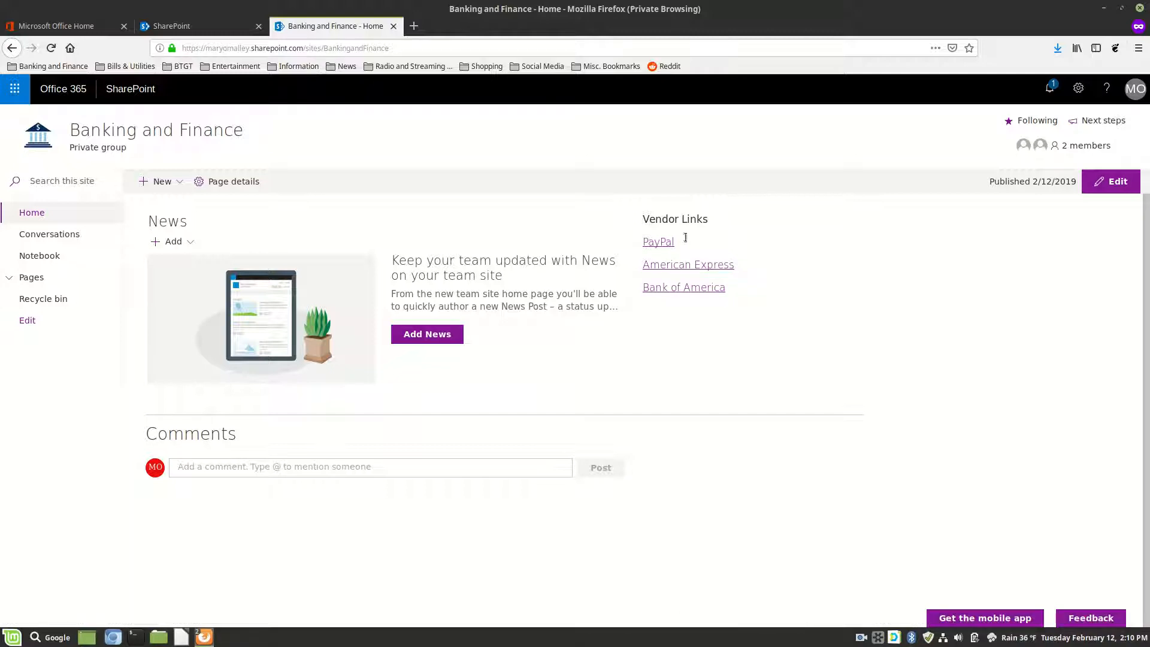
{"action": "left_click", "coordinate": [661, 242]}
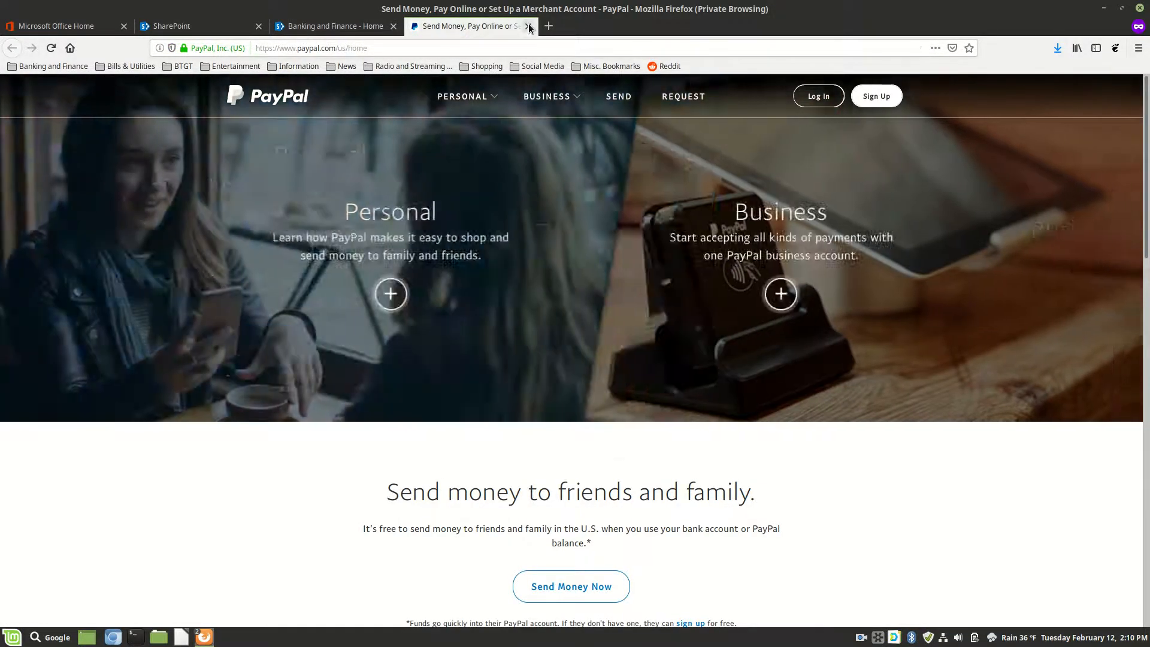
{"action": "key", "text": "ctrl+w"}
{"action": "left_click", "coordinate": [687, 267]}
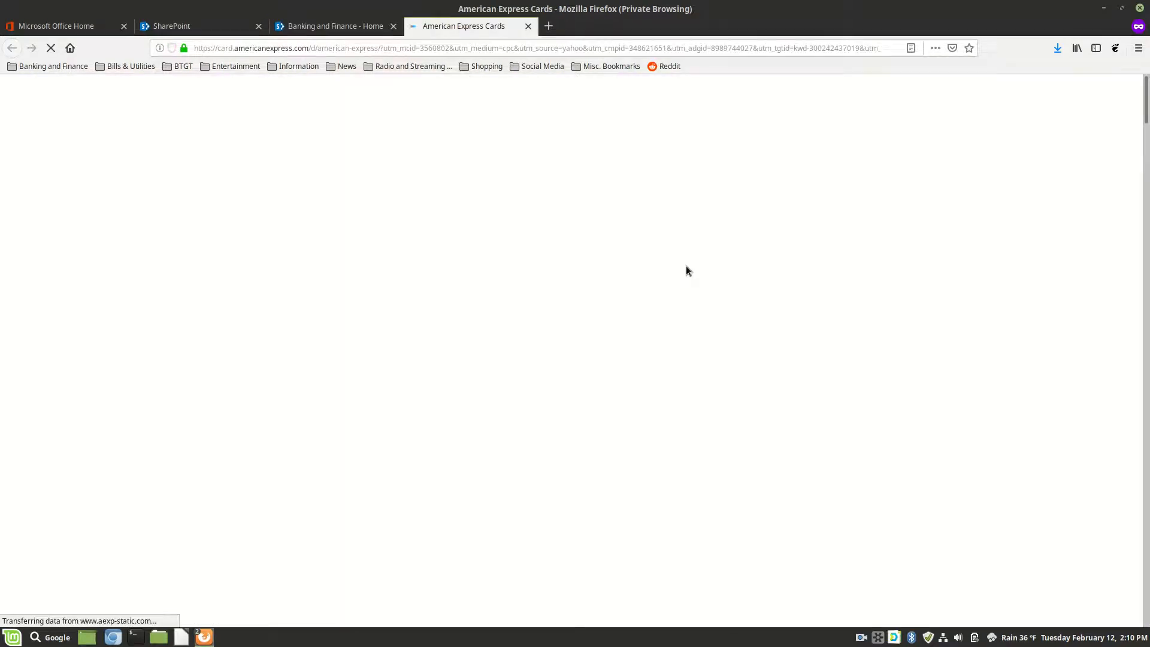
{"action": "left_click", "coordinate": [528, 27]}
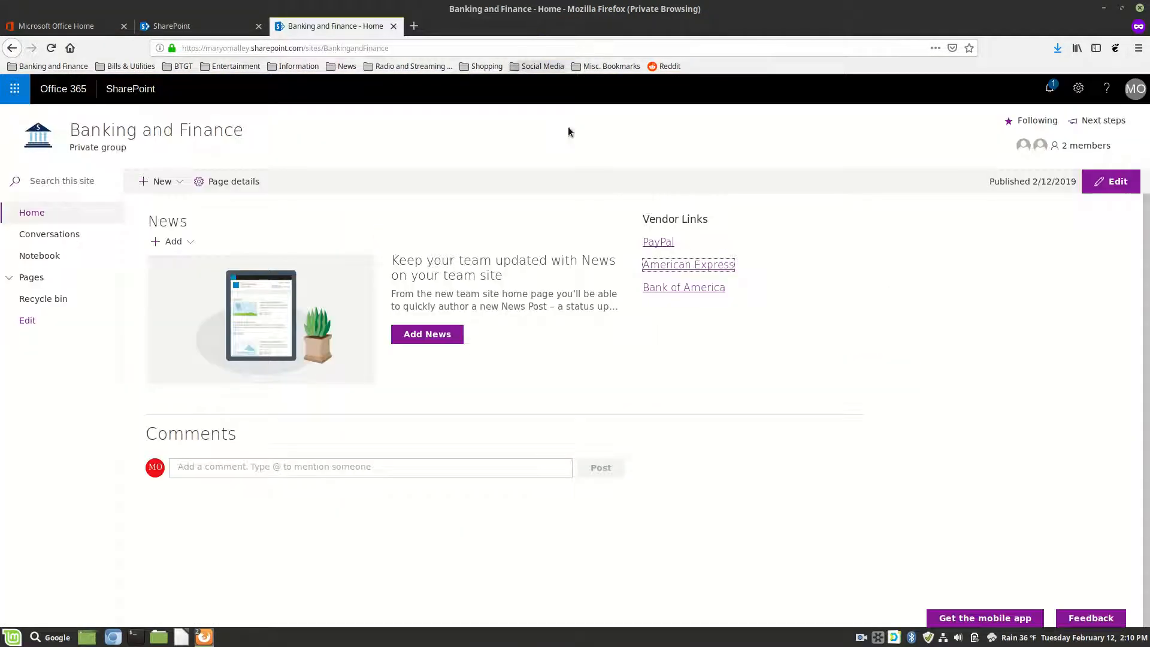
{"action": "left_click", "coordinate": [683, 290]}
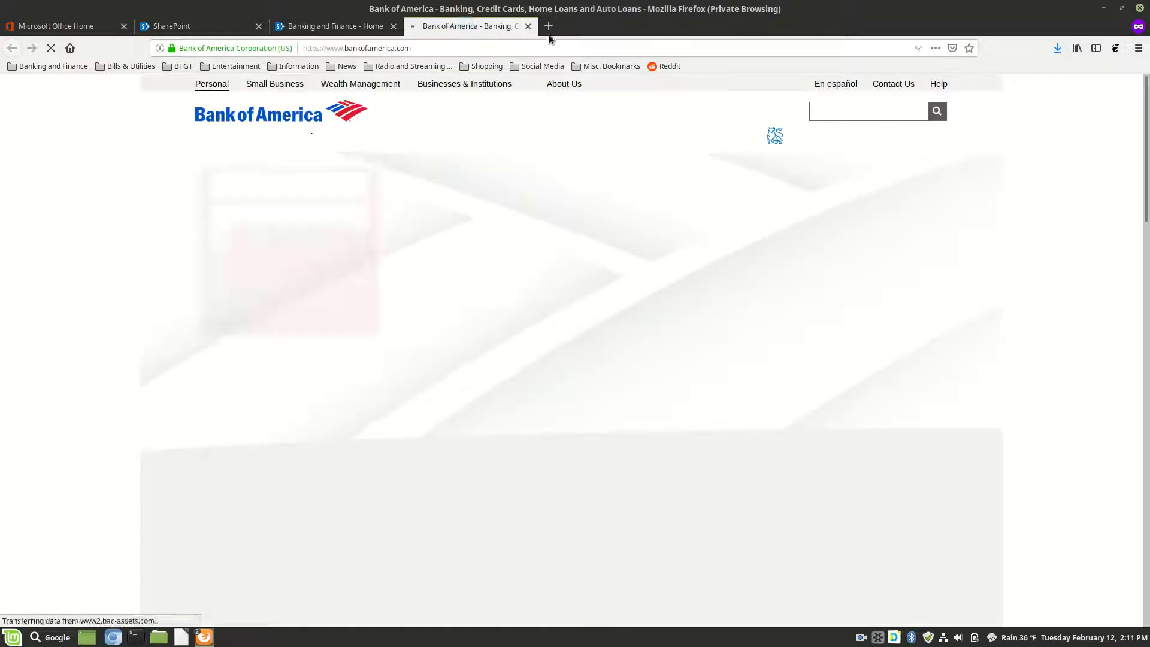
{"action": "left_click", "coordinate": [528, 27]}
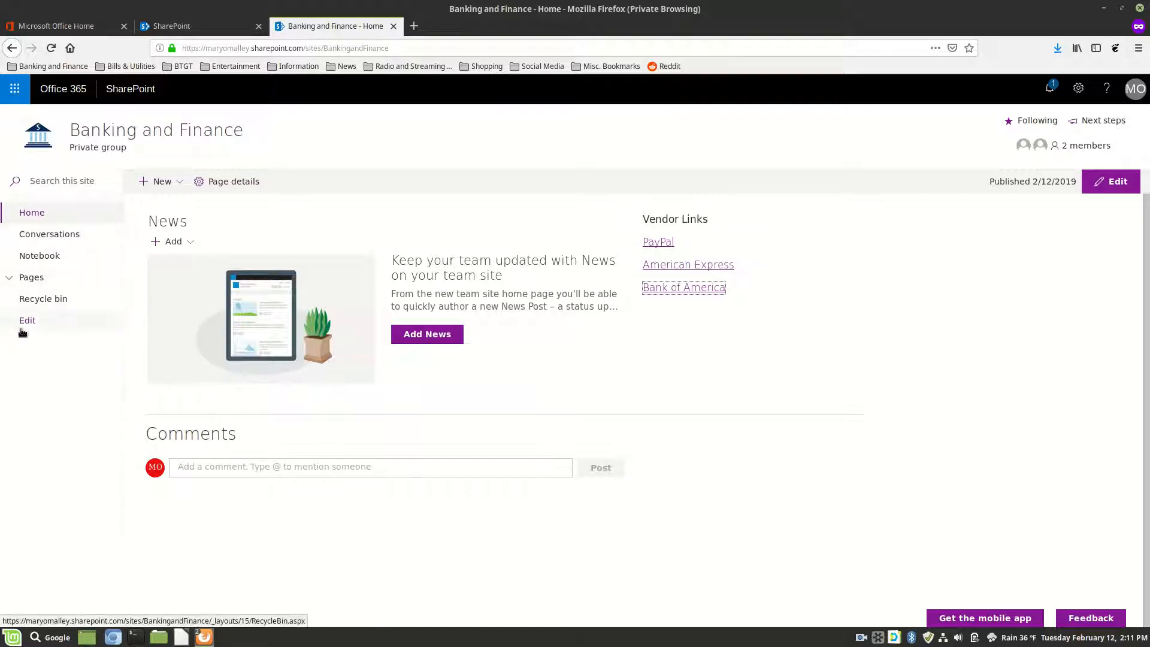
- Open the site's PayPal page and view the January 2019 PayPal statement, closing the document when finished
{"action": "left_click", "coordinate": [26, 214]}
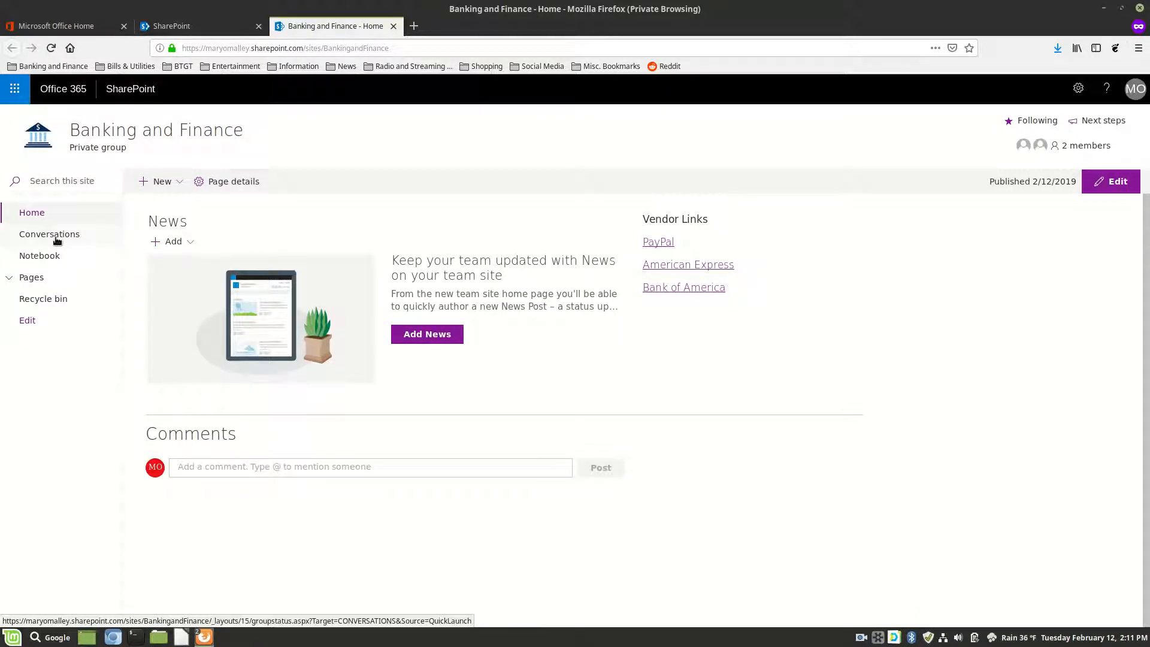
{"action": "left_click", "coordinate": [7, 279]}
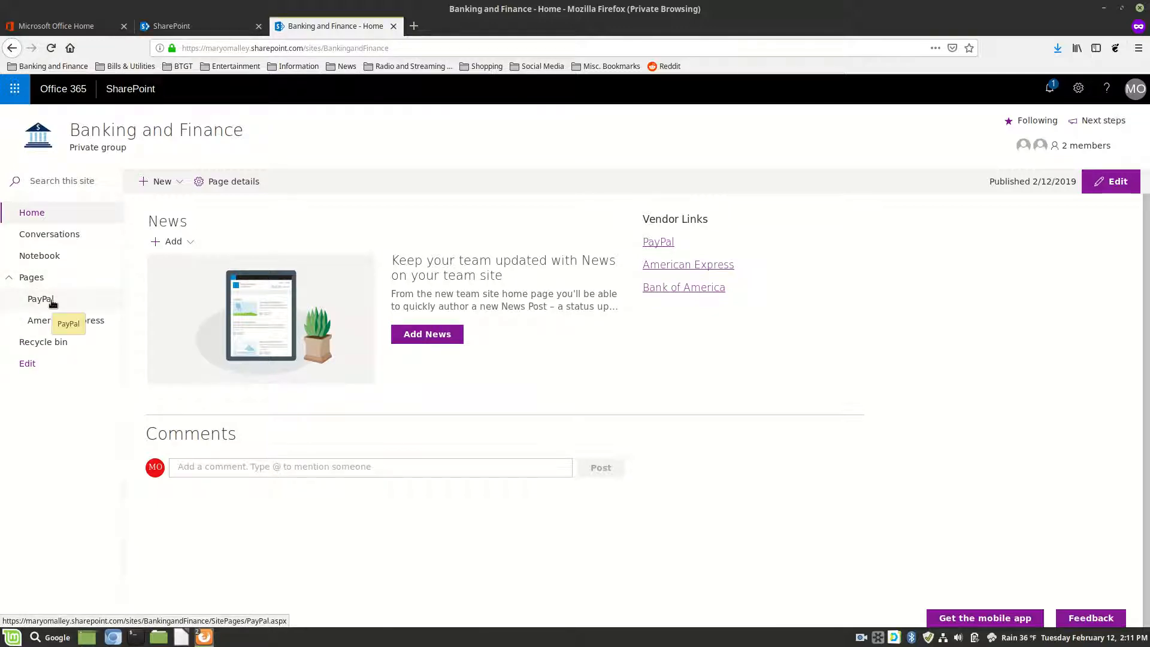
{"action": "left_click", "coordinate": [53, 303]}
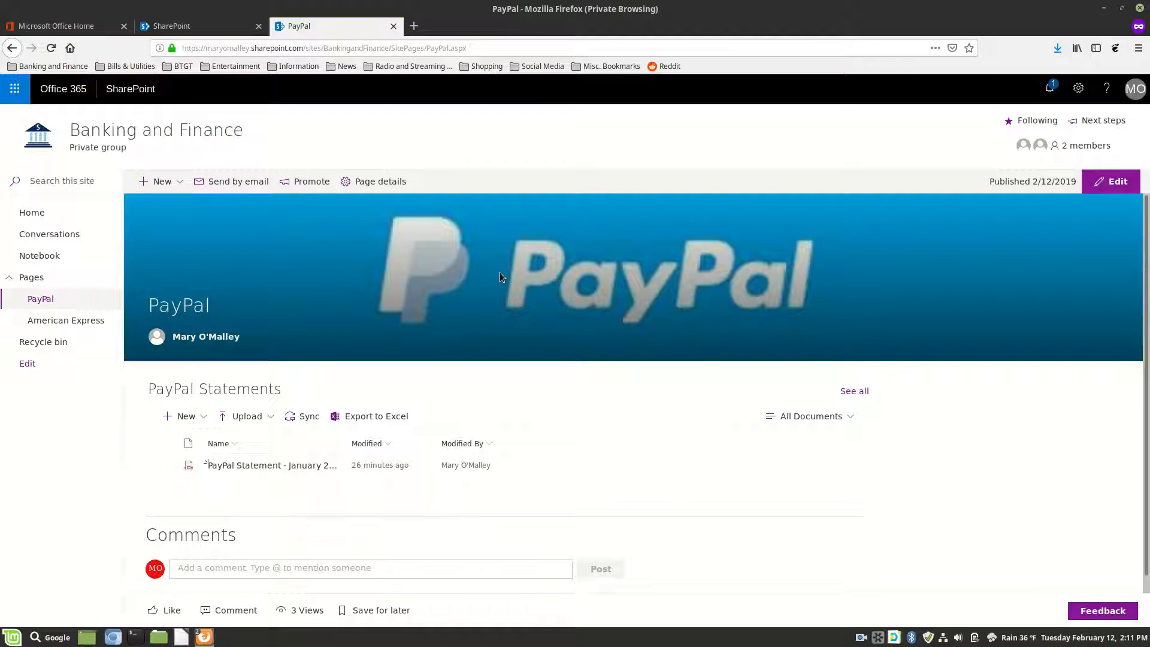
{"action": "scroll", "coordinate": [659, 287], "scroll_direction": "down", "scroll_amount": 1}
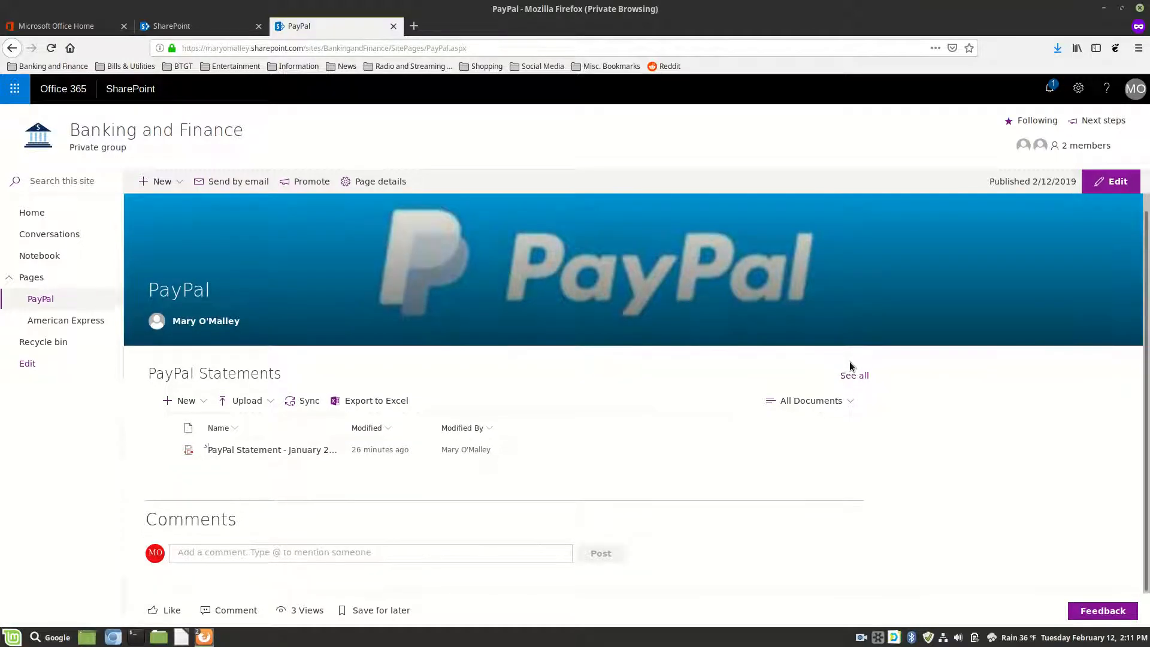
{"action": "scroll", "coordinate": [718, 321], "scroll_direction": "up", "scroll_amount": 1}
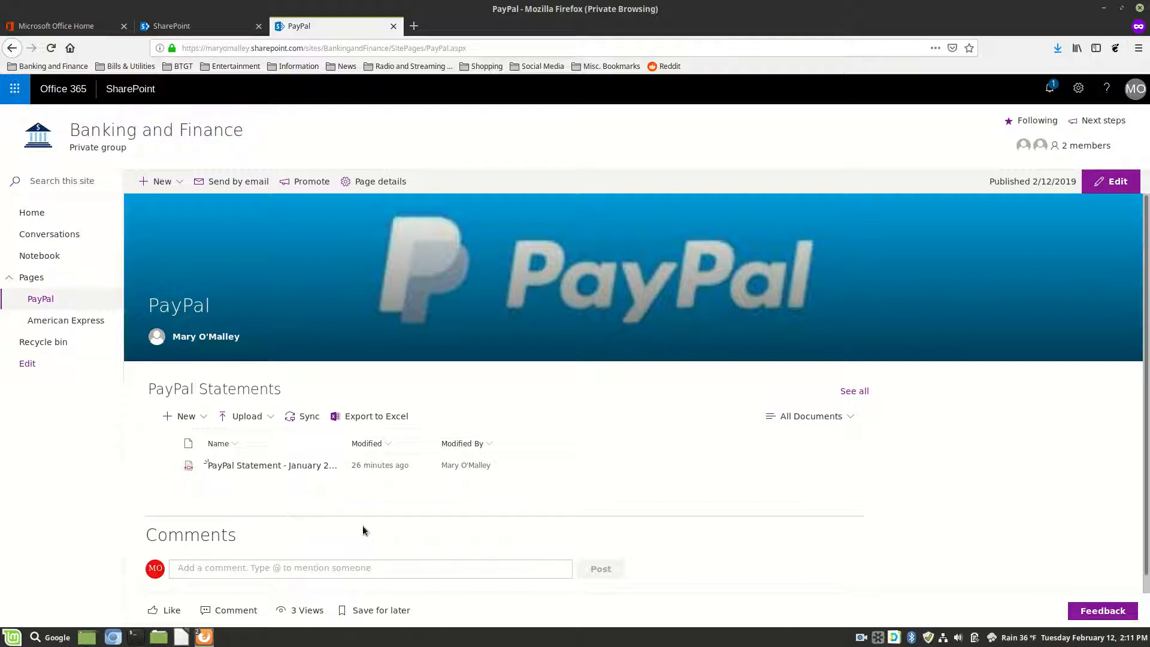
{"action": "left_click", "coordinate": [252, 465]}
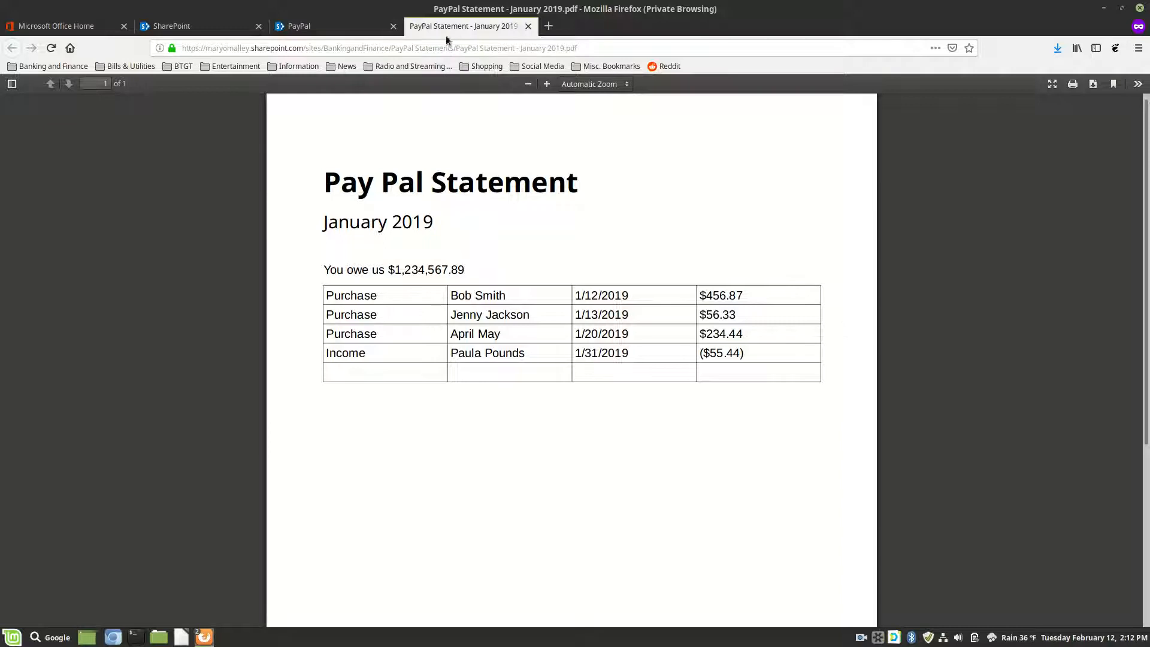
{"action": "left_click", "coordinate": [528, 27]}
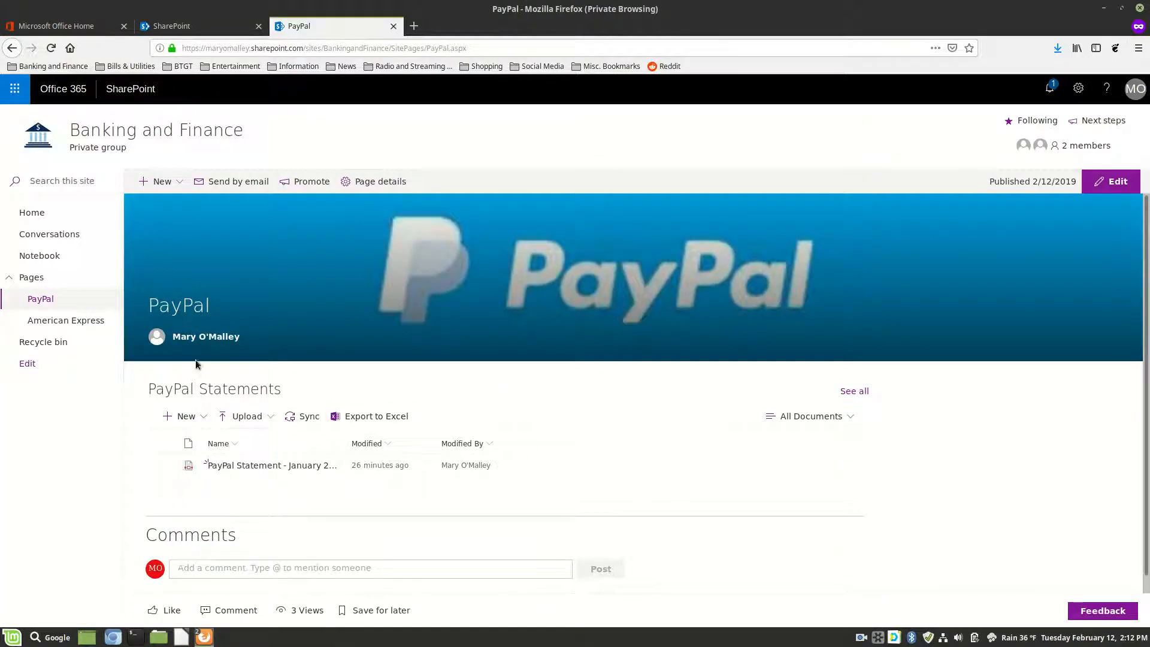
- On the American Express page, start a new AMEX transaction with purchase "paper" and date 2/11/2019
{"action": "left_click", "coordinate": [61, 324]}
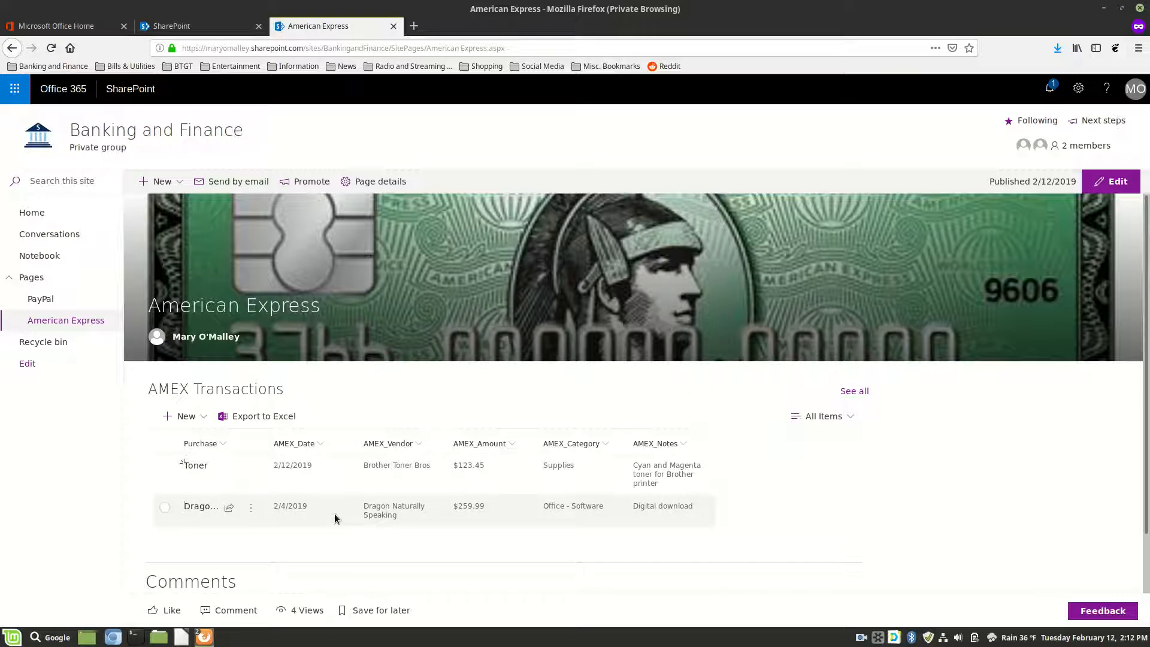
{"action": "left_click", "coordinate": [186, 416]}
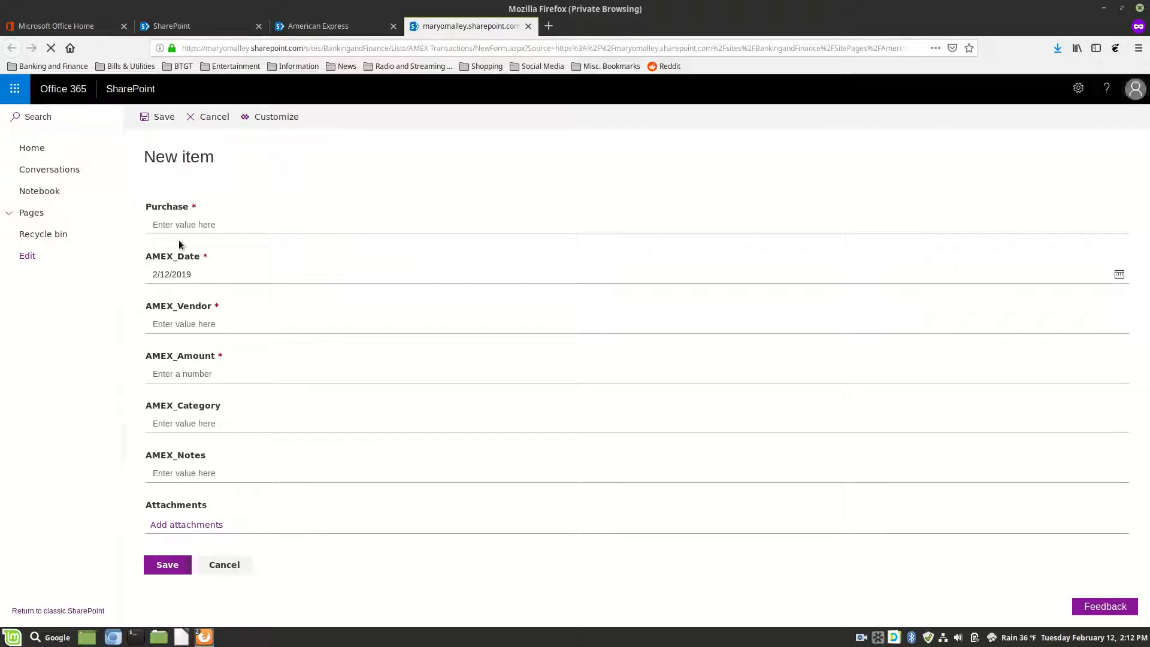
{"action": "left_click", "coordinate": [186, 226]}
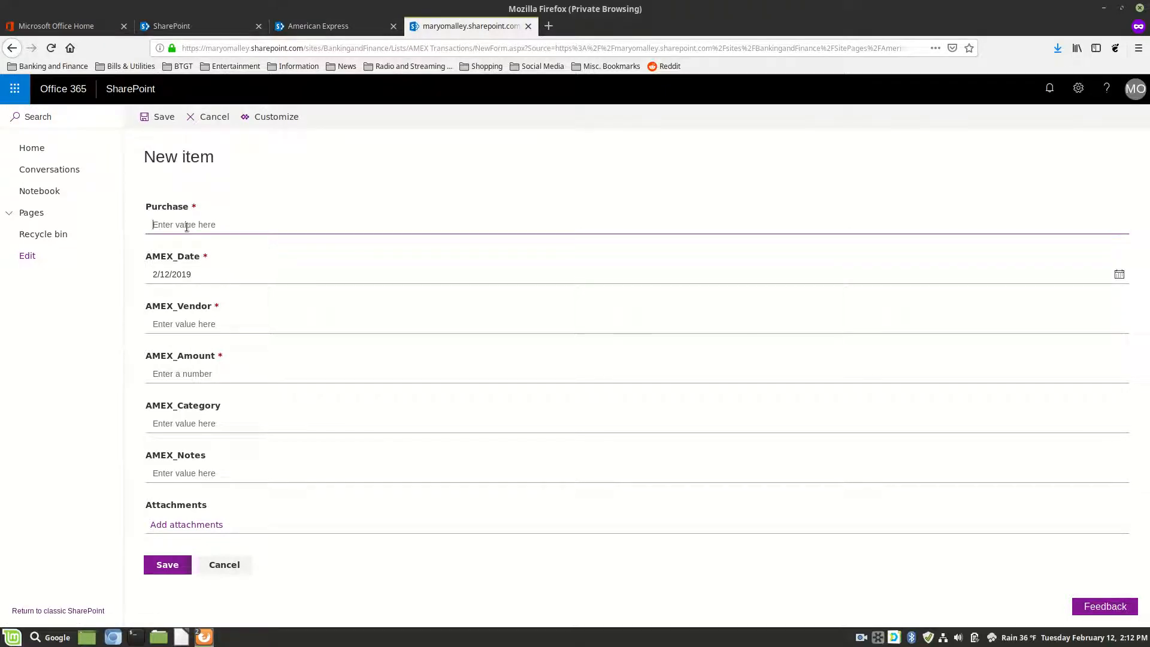
{"action": "type", "text": "paper"}
{"action": "key", "text": "Tab"}
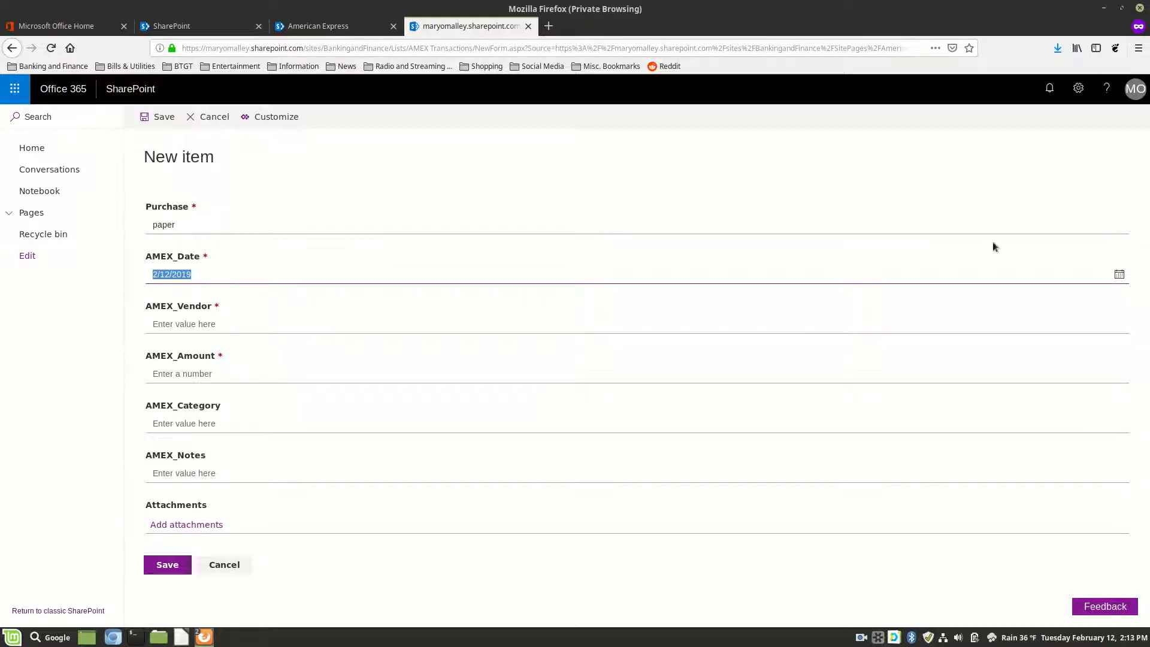
{"action": "left_click", "coordinate": [1119, 275]}
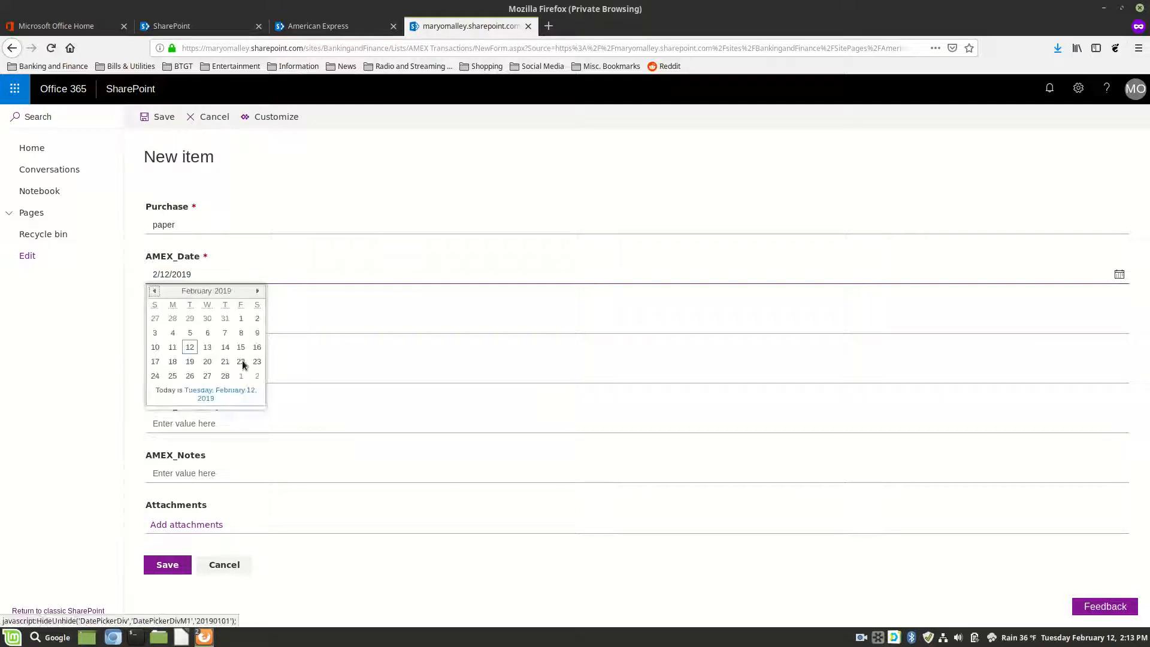
{"action": "left_click", "coordinate": [172, 346]}
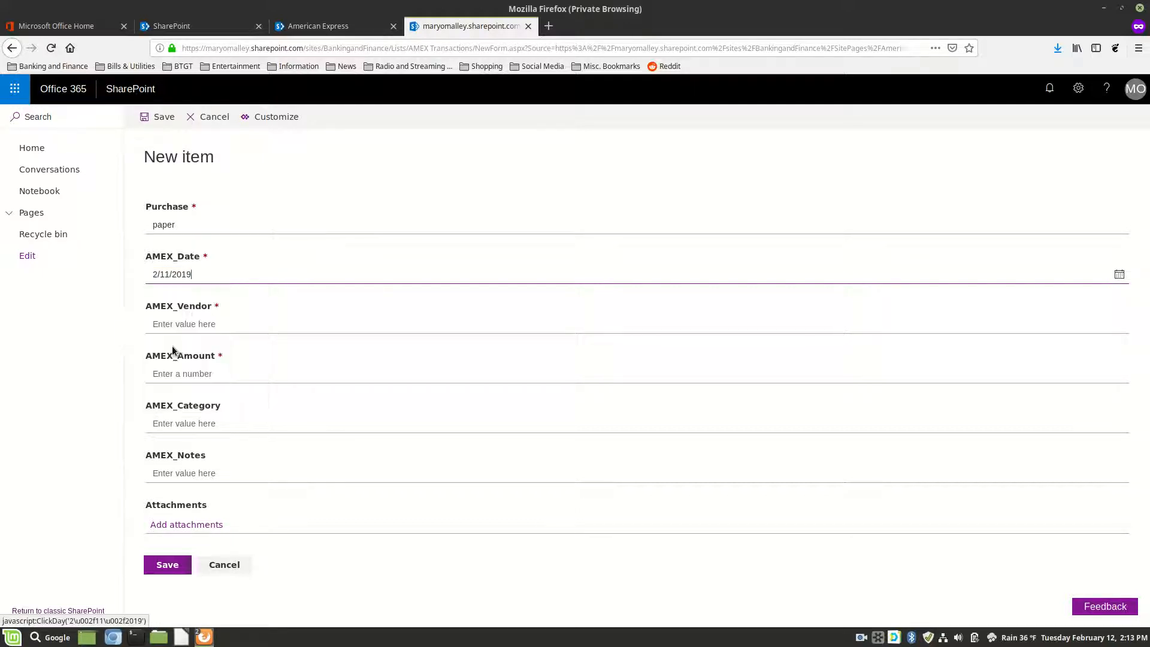
- Enter Staples Office Supply as the transaction's vendor and 15.99 as its amount
{"action": "left_click", "coordinate": [174, 327]}
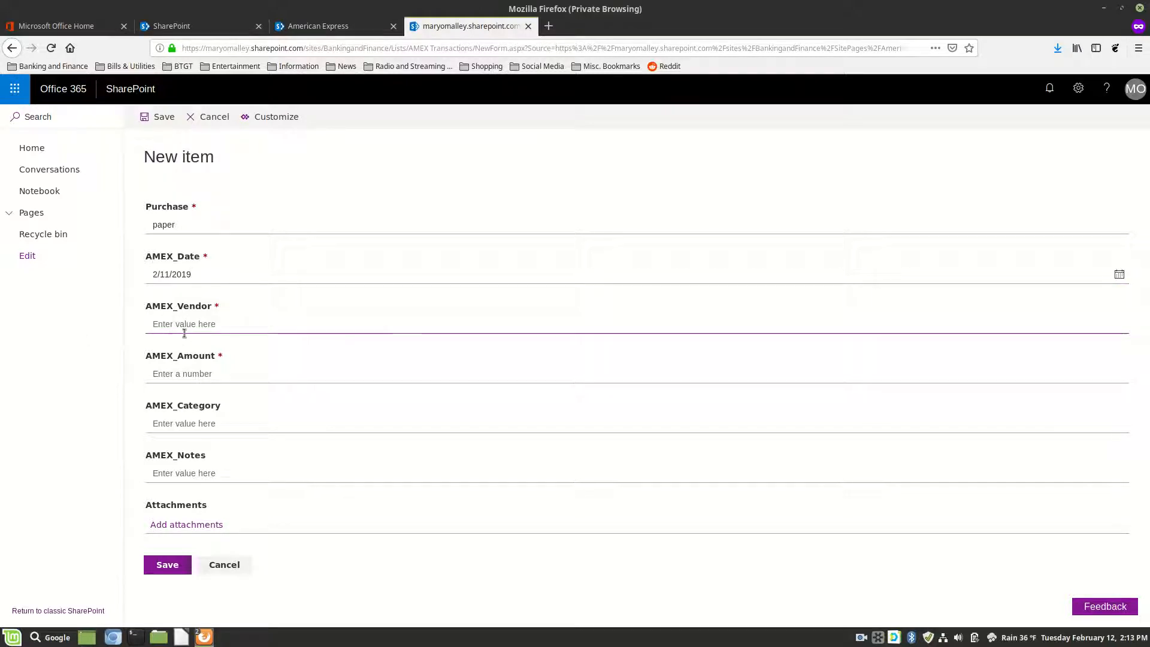
{"action": "type", "text": "Staples Office Supply"}
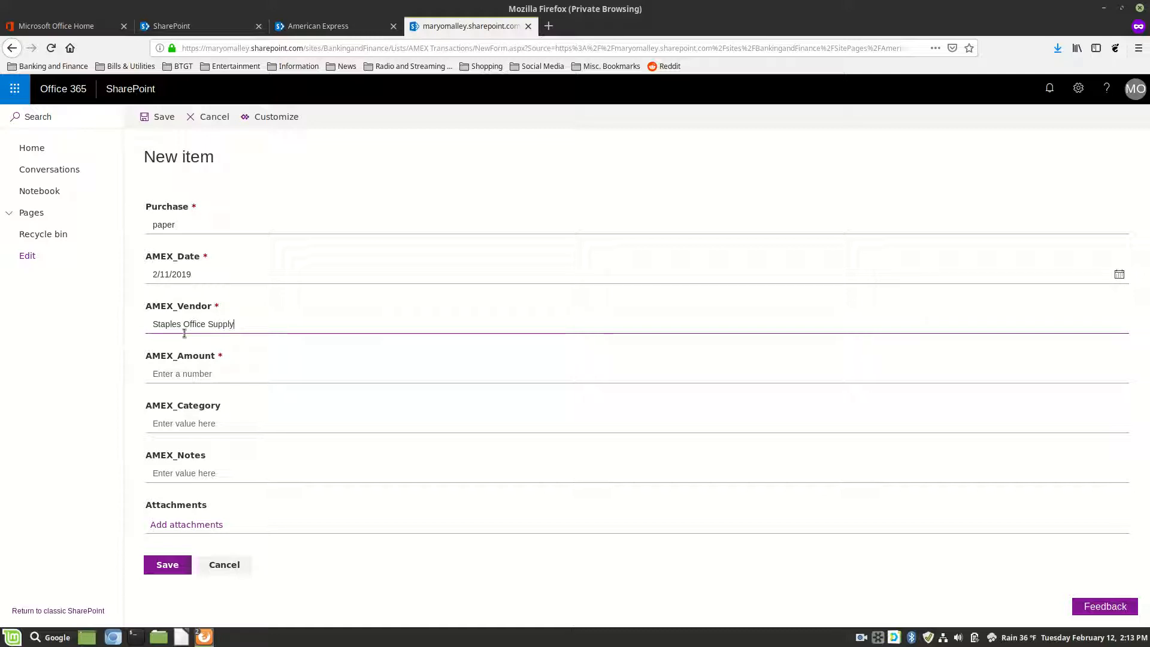
{"action": "key", "text": "Tab"}
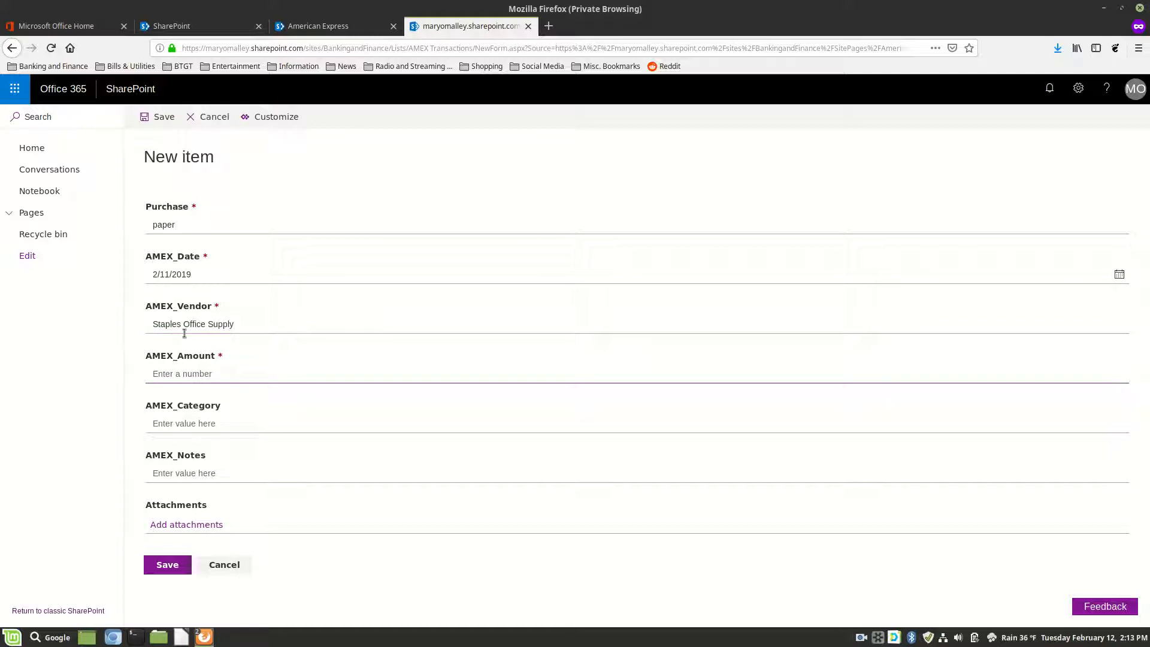
{"action": "type", "text": "15.99"}
{"action": "key", "text": "Tab"}
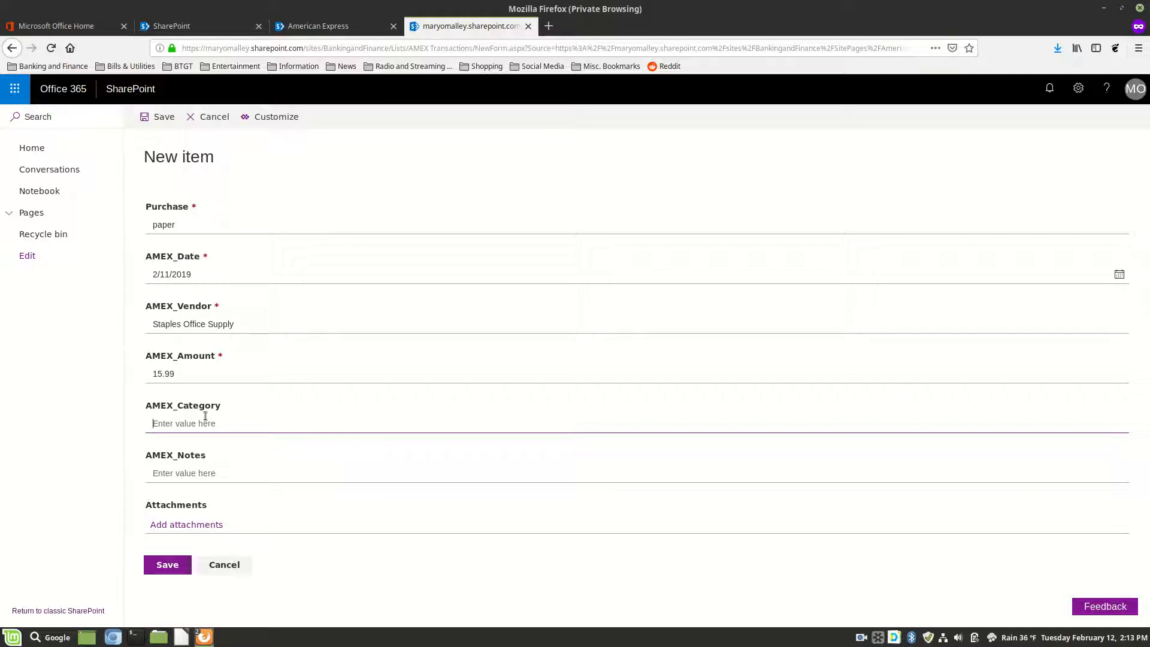
- Enter category "office Supplies" and notes "Red paper for paper mache project", and save the AMEX transaction
{"action": "type", "text": "office Supplies"}
{"action": "key", "text": "Tab"}
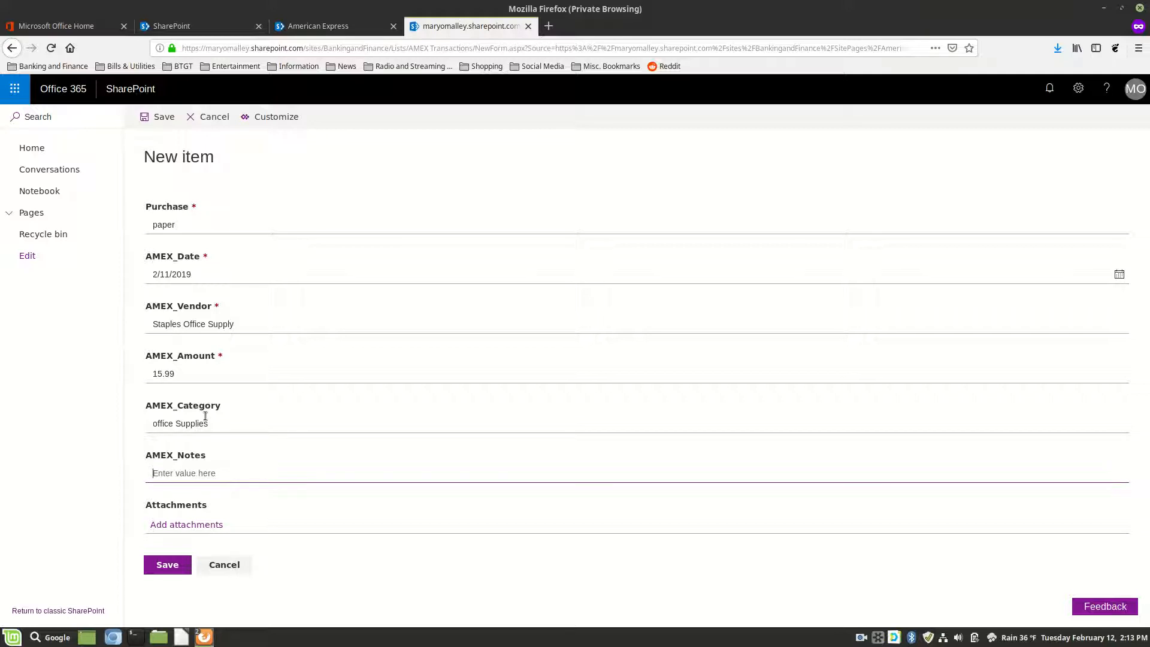
{"action": "type", "text": "Red paper for paper mache projecty"}
{"action": "key", "text": "BackSpace"}
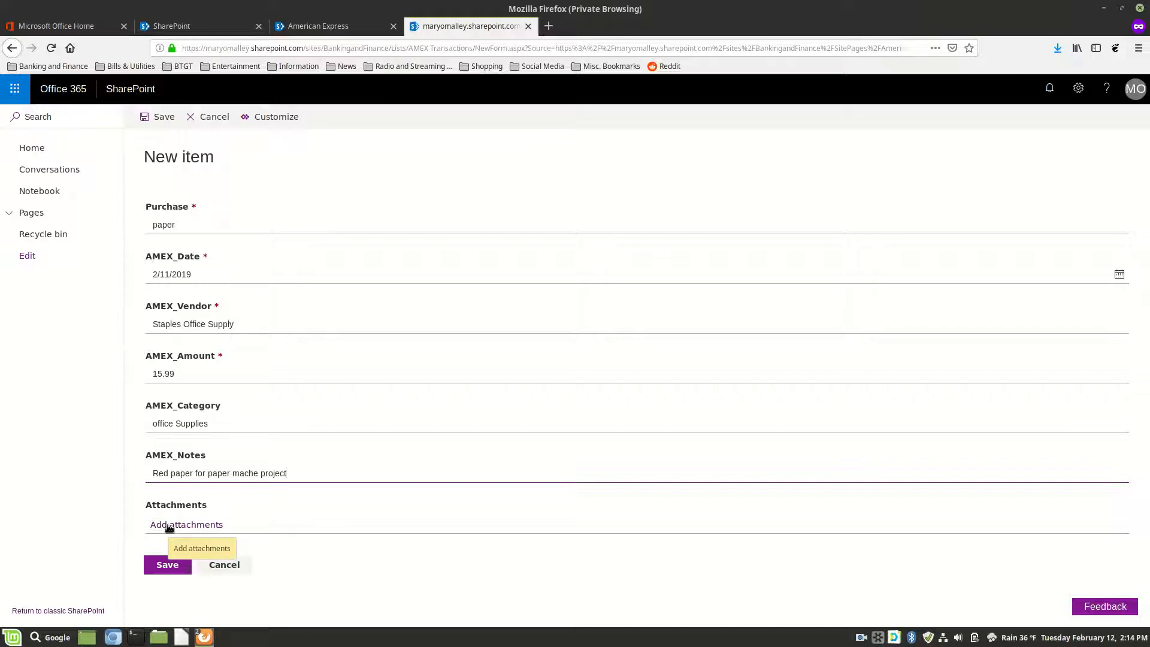
{"action": "left_click", "coordinate": [168, 568]}
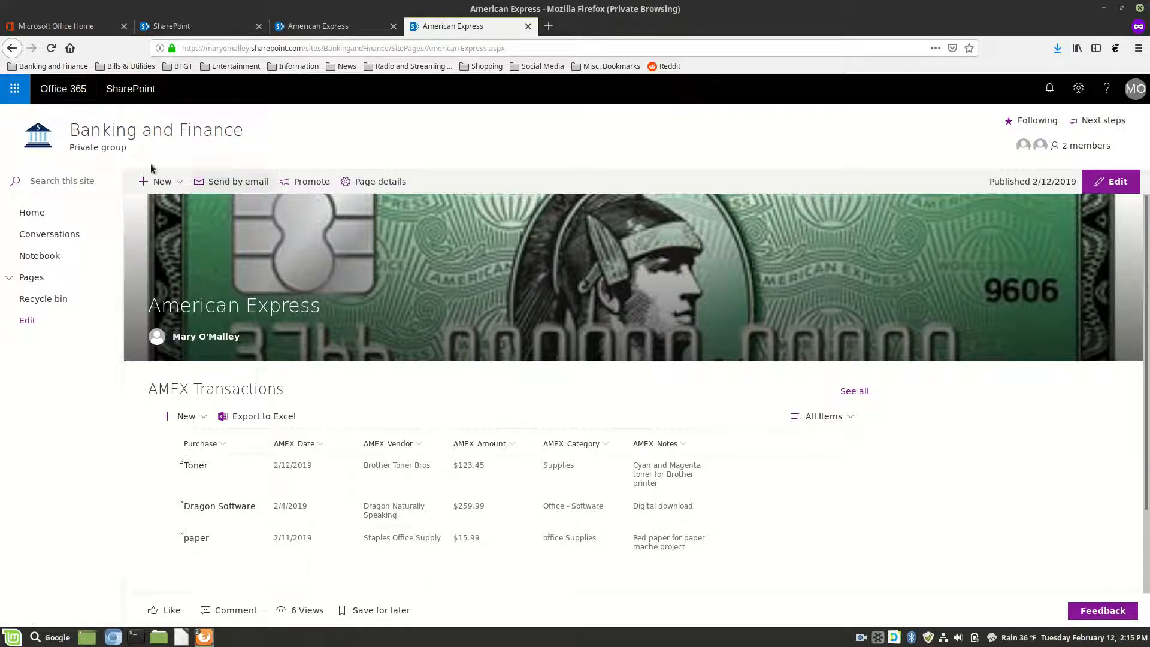
- Switch to Microsoft Flow, examine its popular services, multistep flow example and featured templates, and close it to return to the site
{"action": "left_click", "coordinate": [14, 89]}
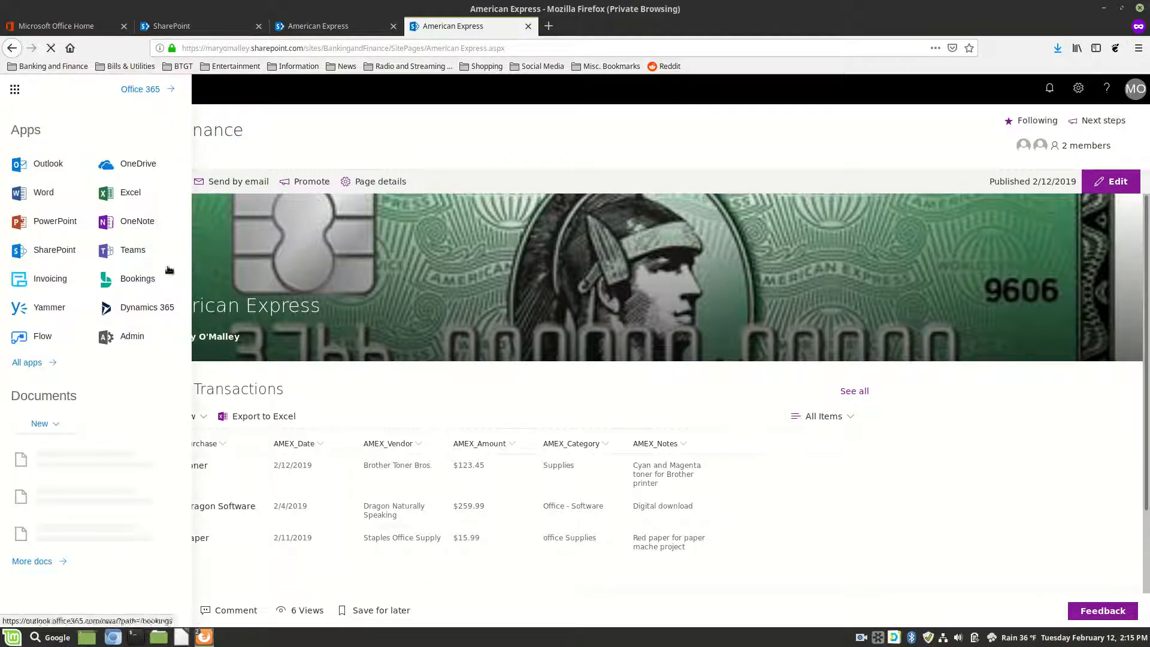
{"action": "left_click", "coordinate": [30, 340]}
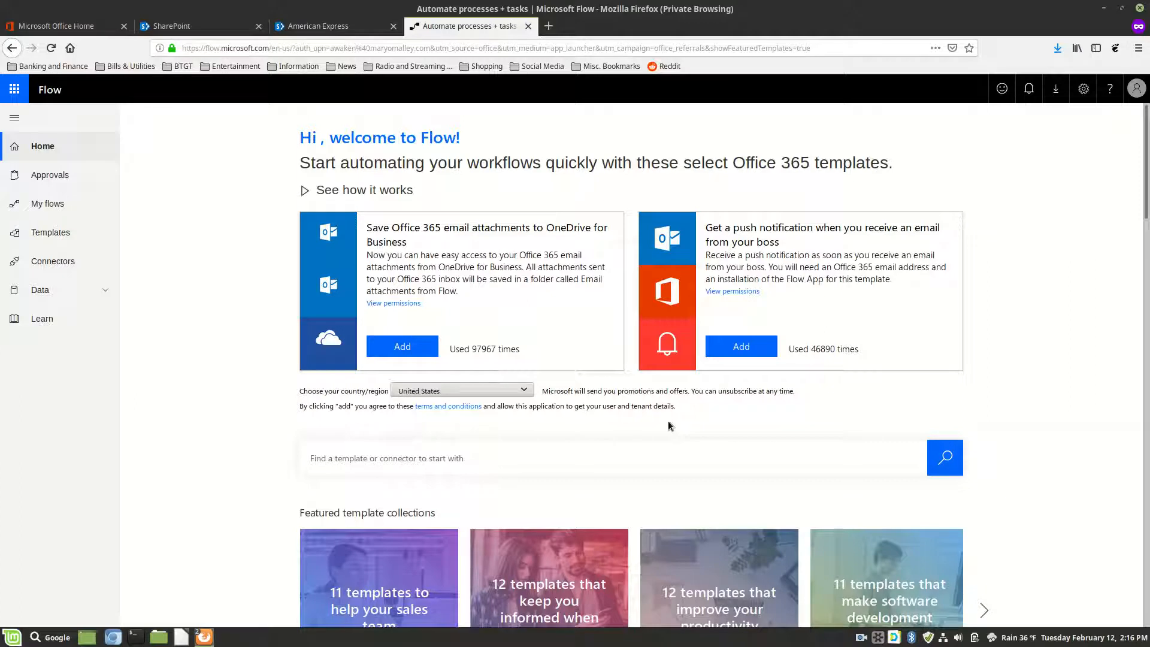
{"action": "scroll", "coordinate": [658, 426], "scroll_direction": "down", "scroll_amount": 5}
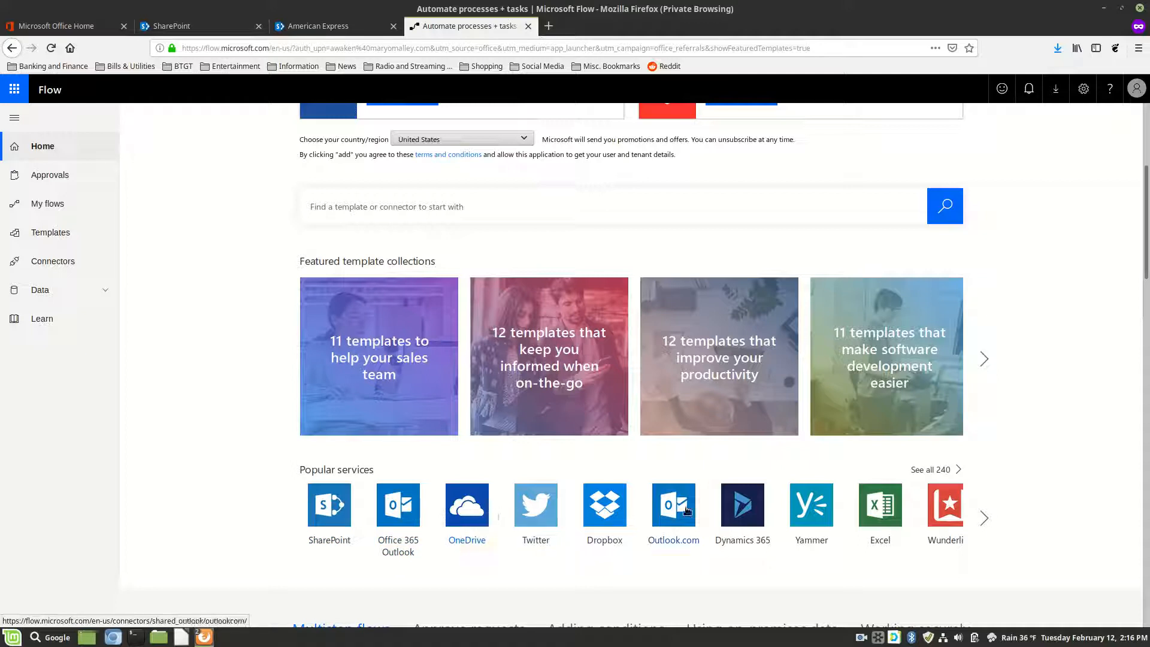
{"action": "scroll", "coordinate": [950, 530], "scroll_direction": "down", "scroll_amount": 5}
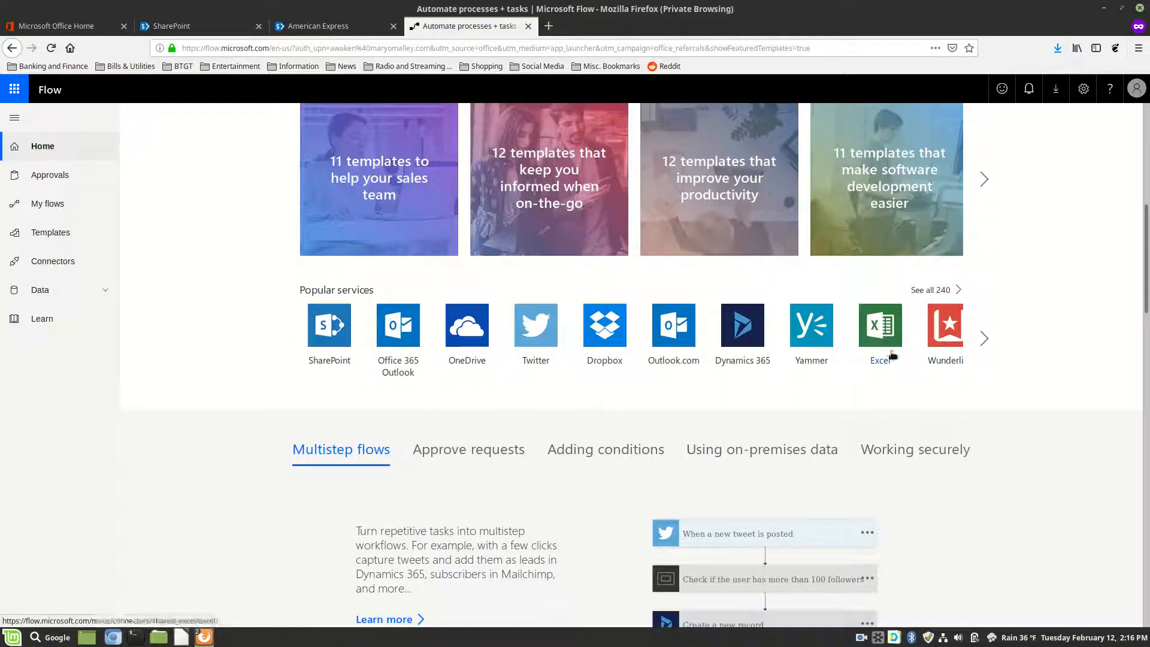
{"action": "scroll", "coordinate": [952, 473], "scroll_direction": "down", "scroll_amount": 5}
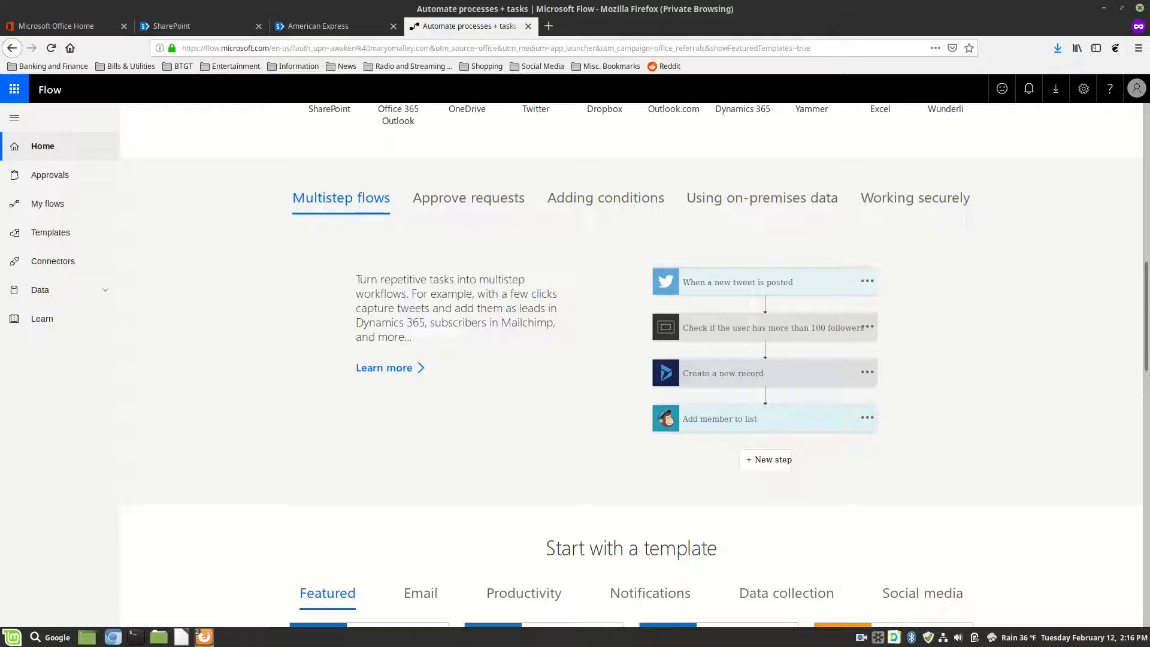
{"action": "scroll", "coordinate": [960, 444], "scroll_direction": "down", "scroll_amount": 7}
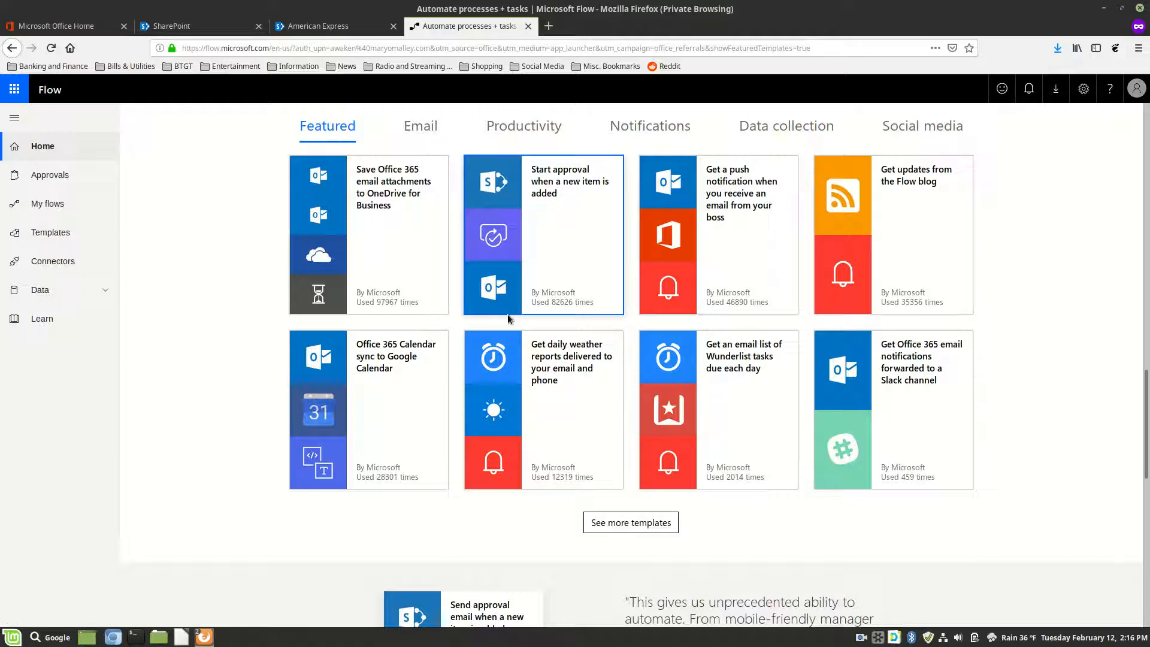
{"action": "scroll", "coordinate": [946, 380], "scroll_direction": "up", "scroll_amount": 3}
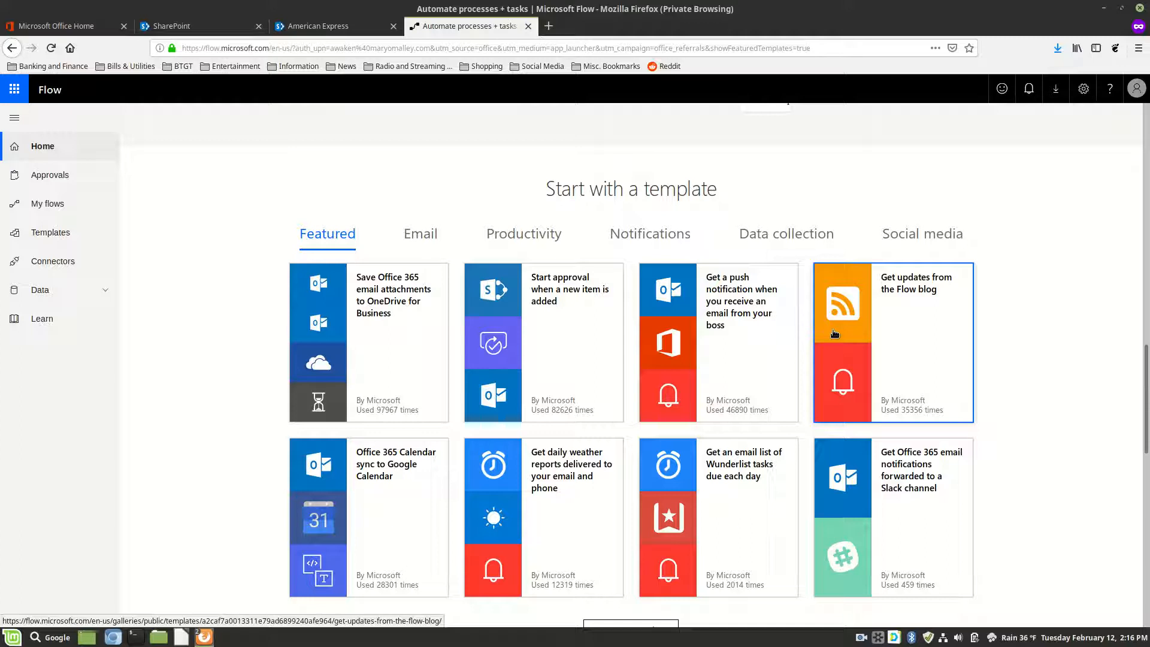
{"action": "scroll", "coordinate": [742, 315], "scroll_direction": "up", "scroll_amount": 10}
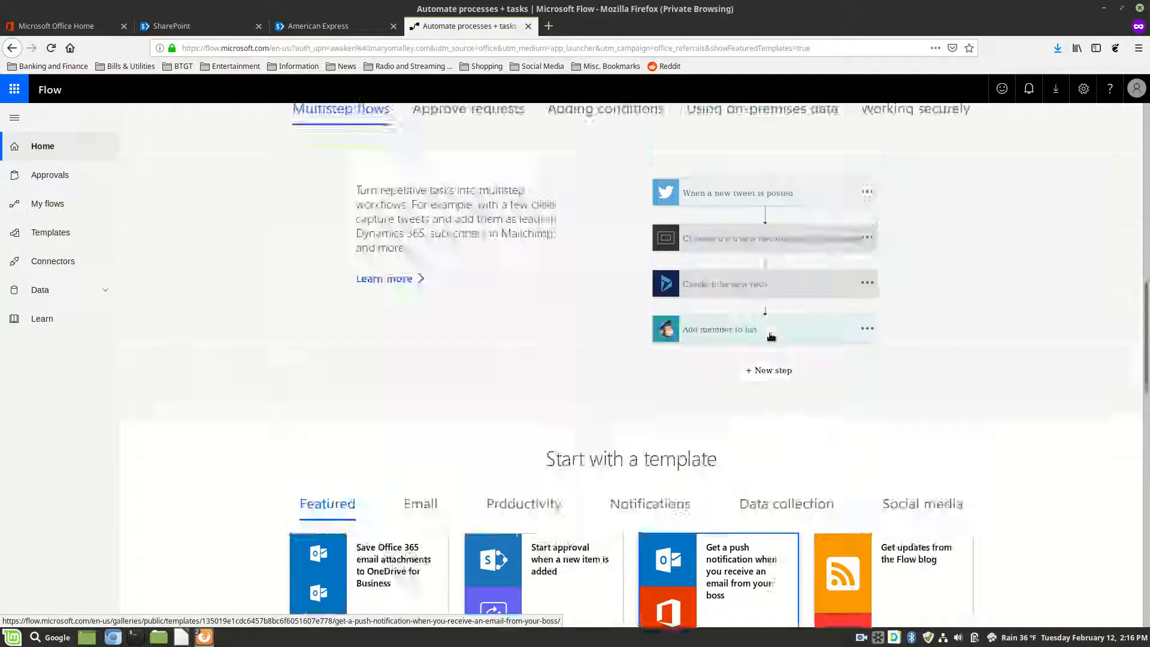
{"action": "scroll", "coordinate": [776, 365], "scroll_direction": "up", "scroll_amount": 3}
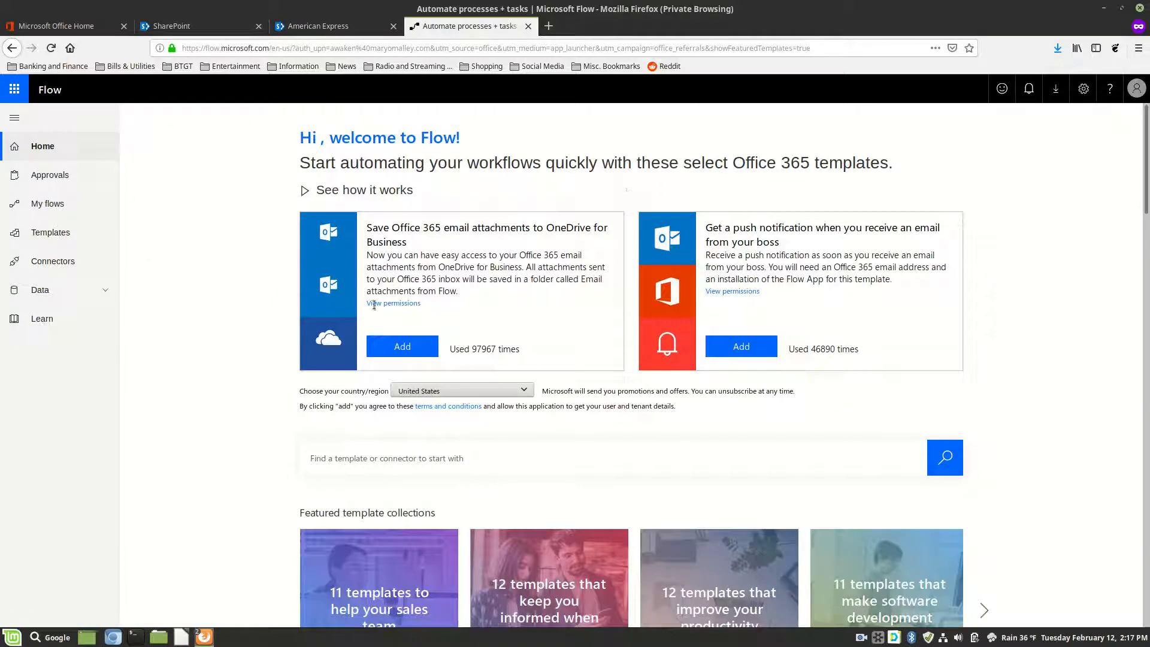
{"action": "left_click", "coordinate": [528, 26]}
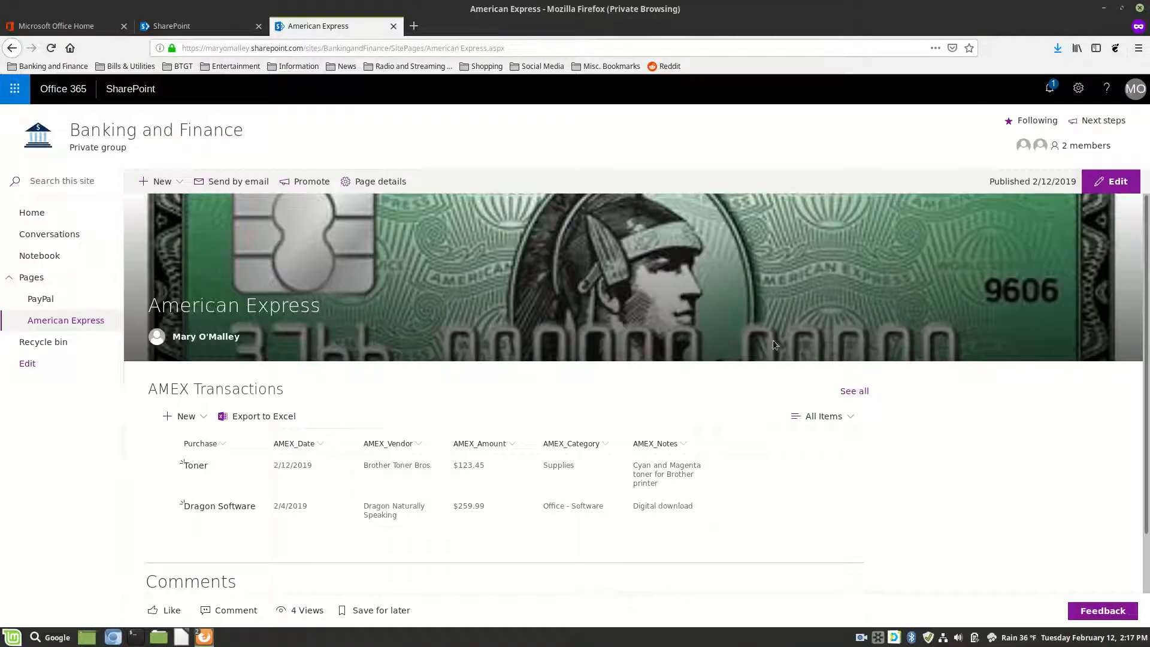
{"action": "left_click", "coordinate": [861, 639]}
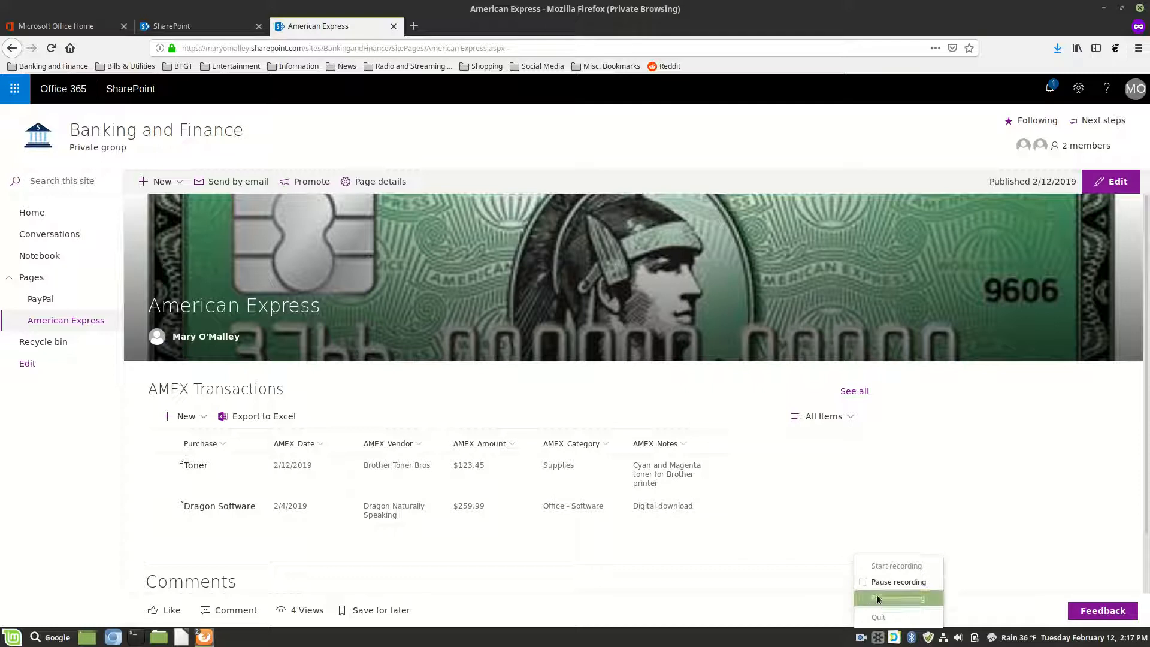